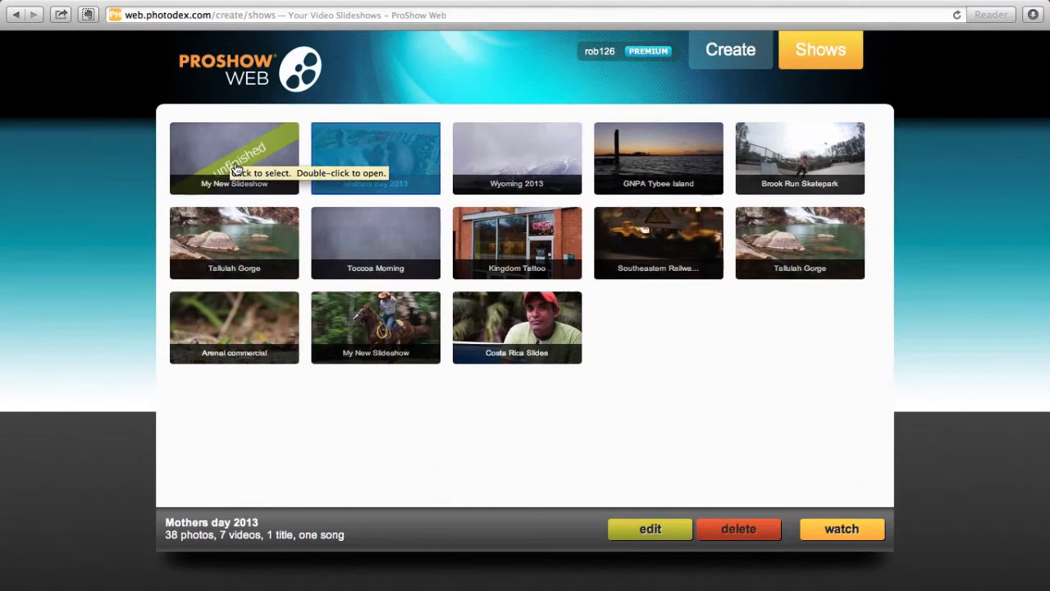
Step: Open the unfinished show "My New Slideshow" for editing and look through the available themes
{"action": "double_click", "coordinate": [231, 174]}
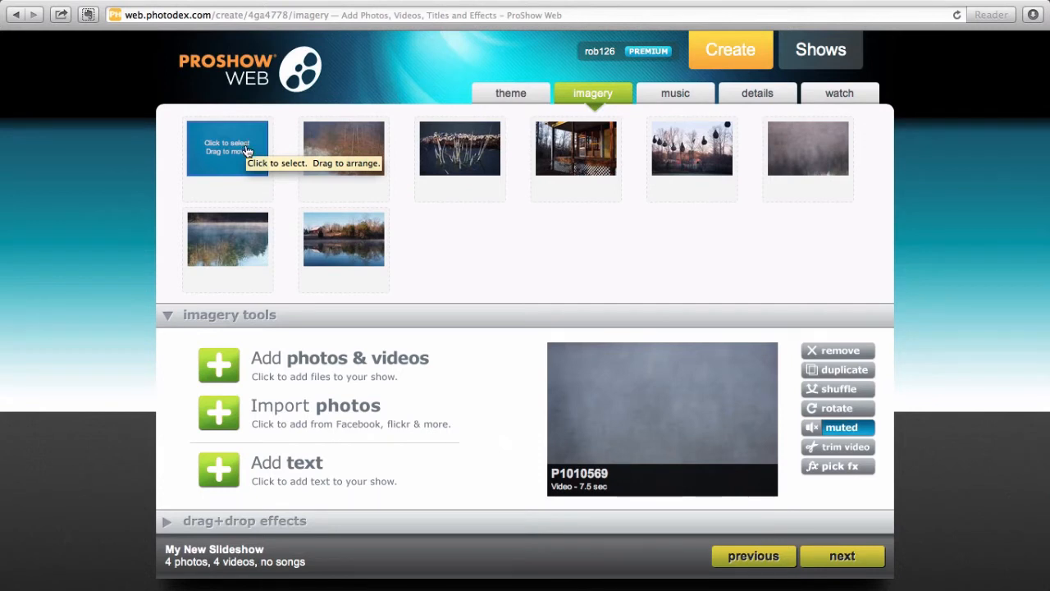
{"action": "left_click", "coordinate": [359, 149]}
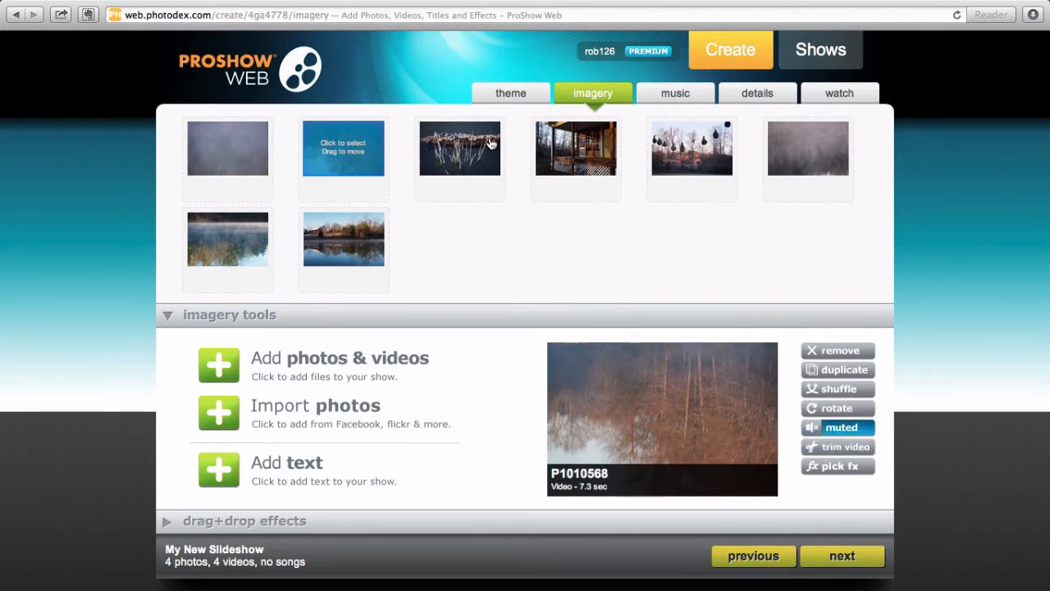
{"action": "left_click", "coordinate": [511, 95]}
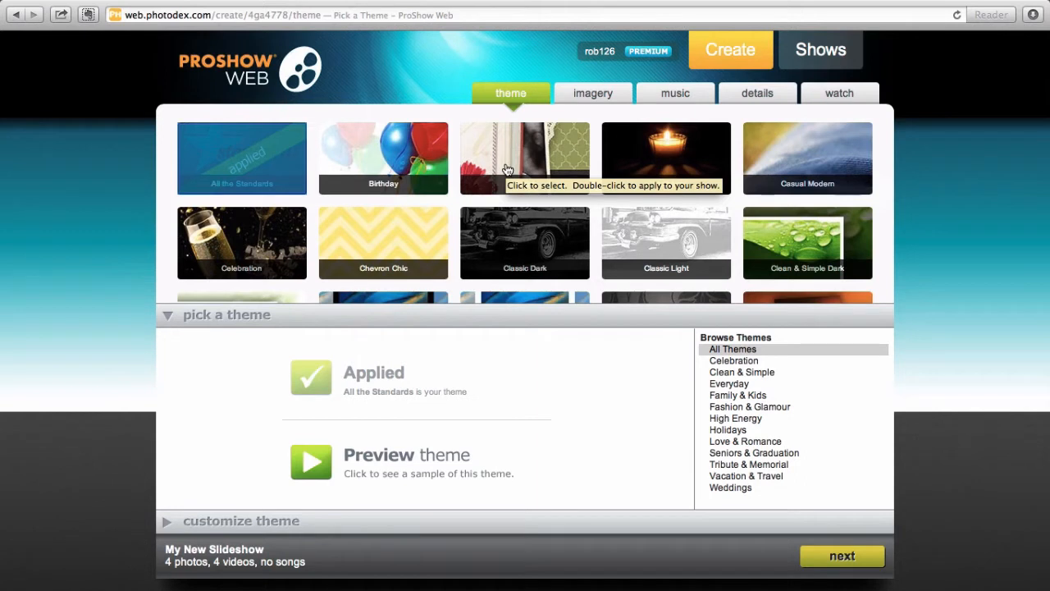
{"action": "scroll", "coordinate": [406, 211], "scroll_direction": "down", "scroll_amount": 3}
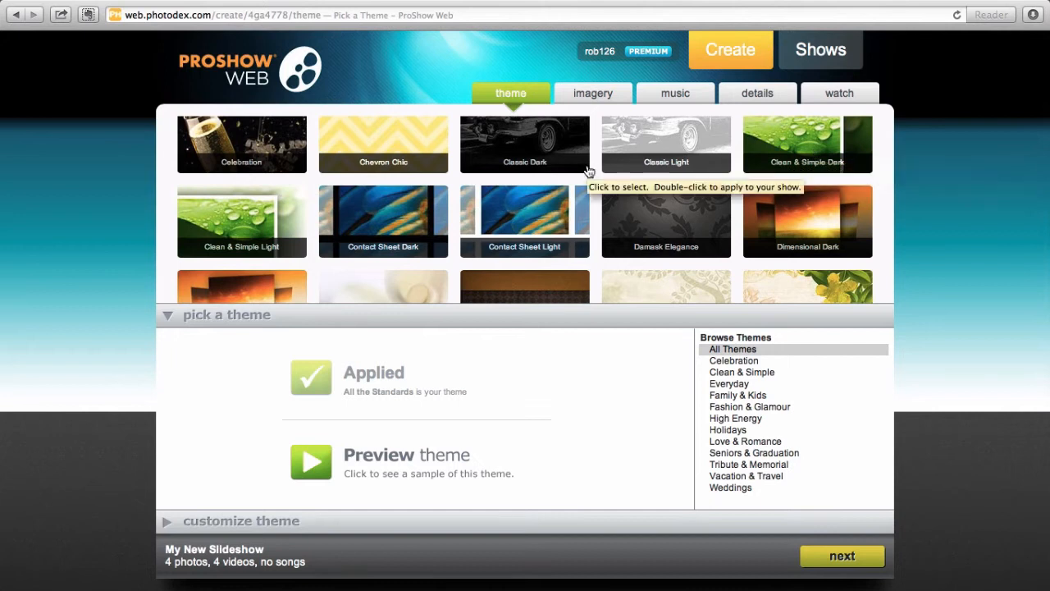
{"action": "scroll", "coordinate": [588, 170], "scroll_direction": "up", "scroll_amount": 3}
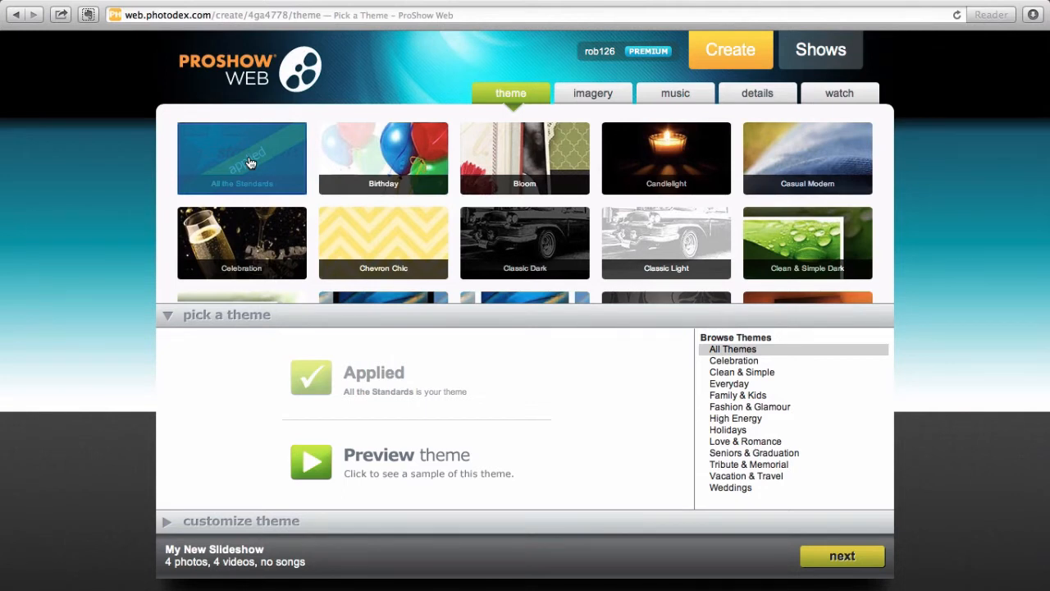
Step: Examine the drag-and-drop effects offered for the slideshow's imagery under the All the Standards theme
{"action": "left_click", "coordinate": [601, 92]}
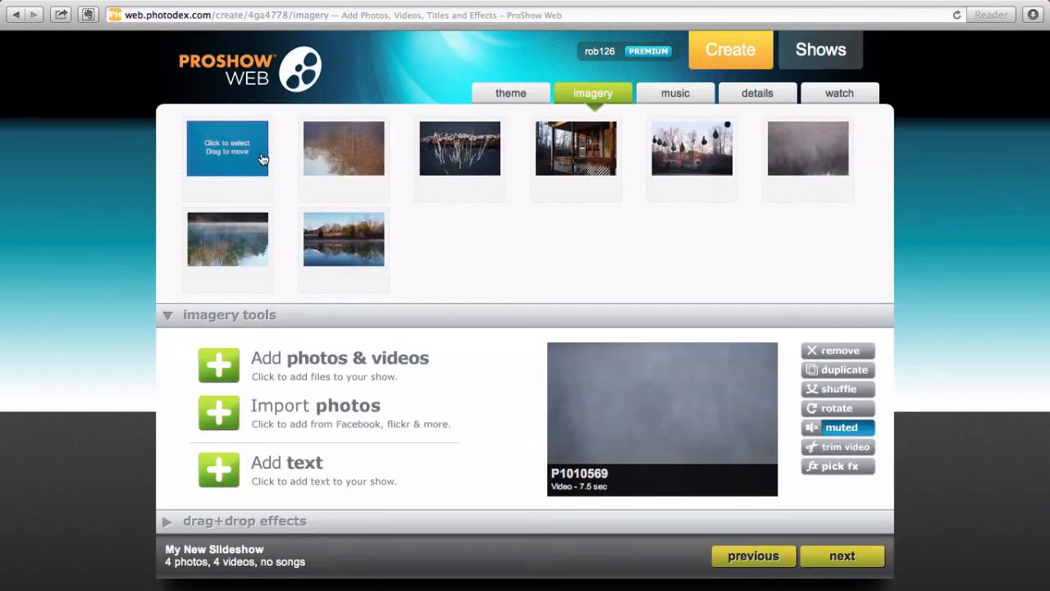
{"action": "scroll", "coordinate": [497, 258], "scroll_direction": "down", "scroll_amount": 3}
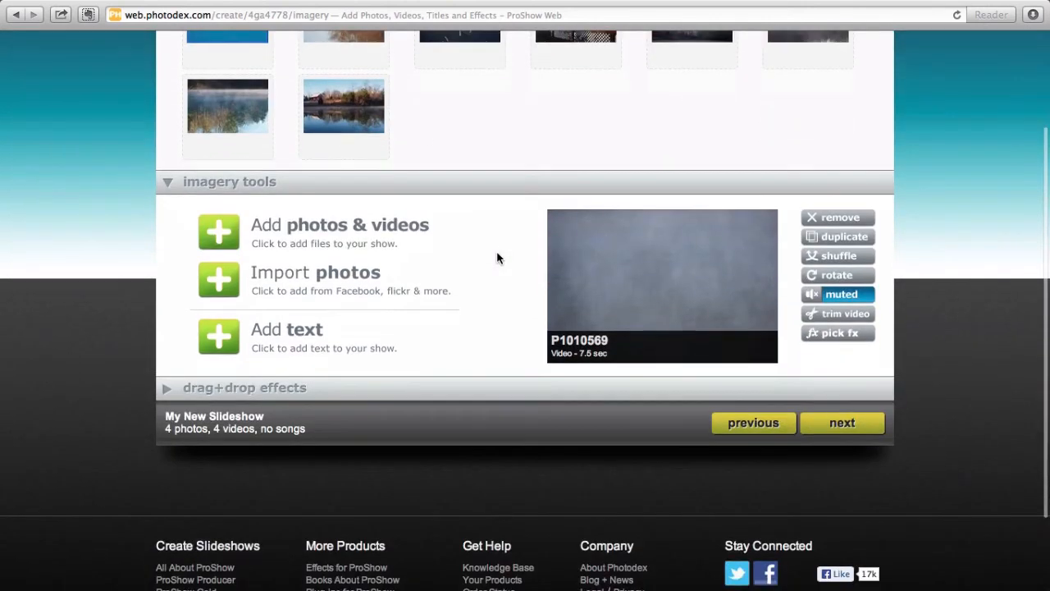
{"action": "left_click", "coordinate": [201, 388]}
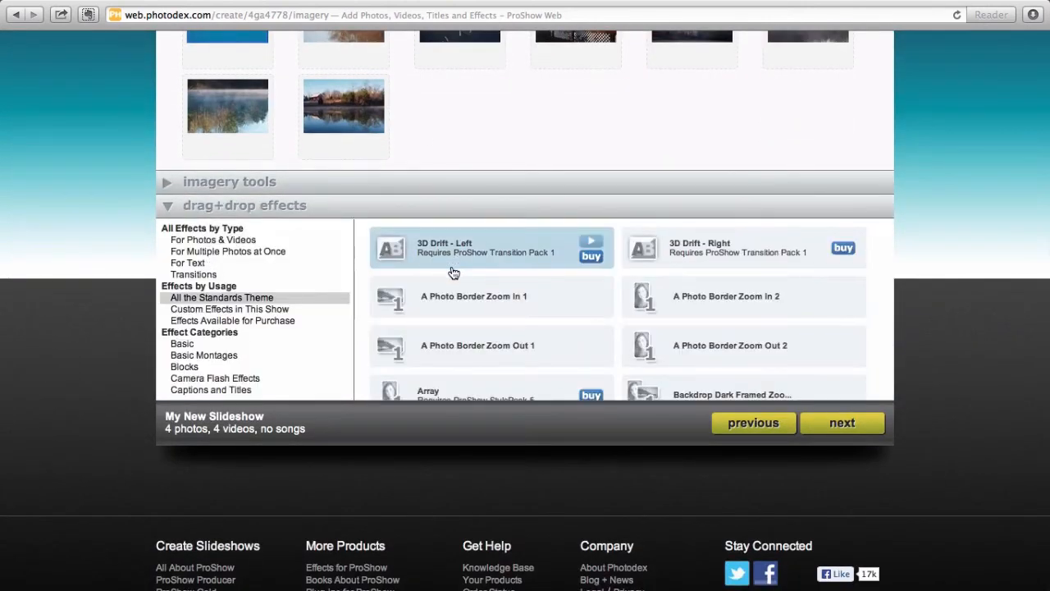
{"action": "scroll", "coordinate": [470, 284], "scroll_direction": "down", "scroll_amount": 5}
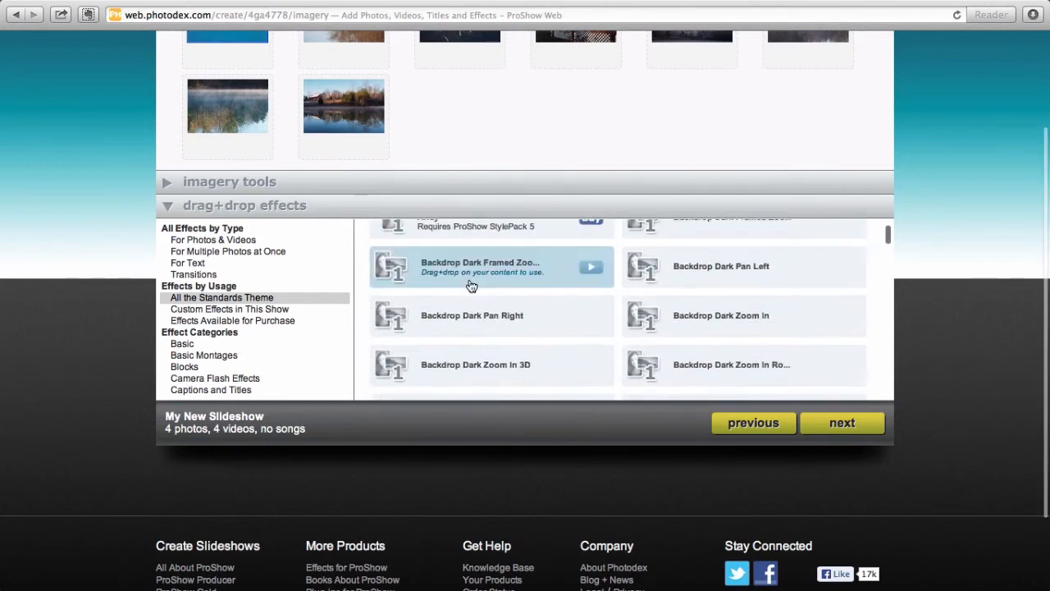
{"action": "scroll", "coordinate": [470, 284], "scroll_direction": "down", "scroll_amount": 5}
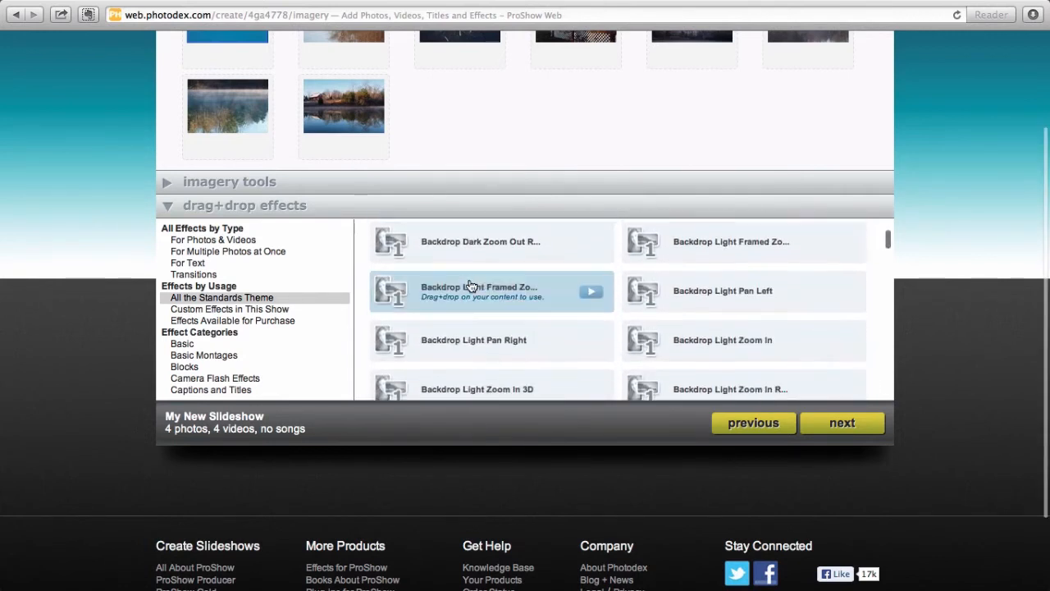
{"action": "scroll", "coordinate": [470, 283], "scroll_direction": "down", "scroll_amount": 3}
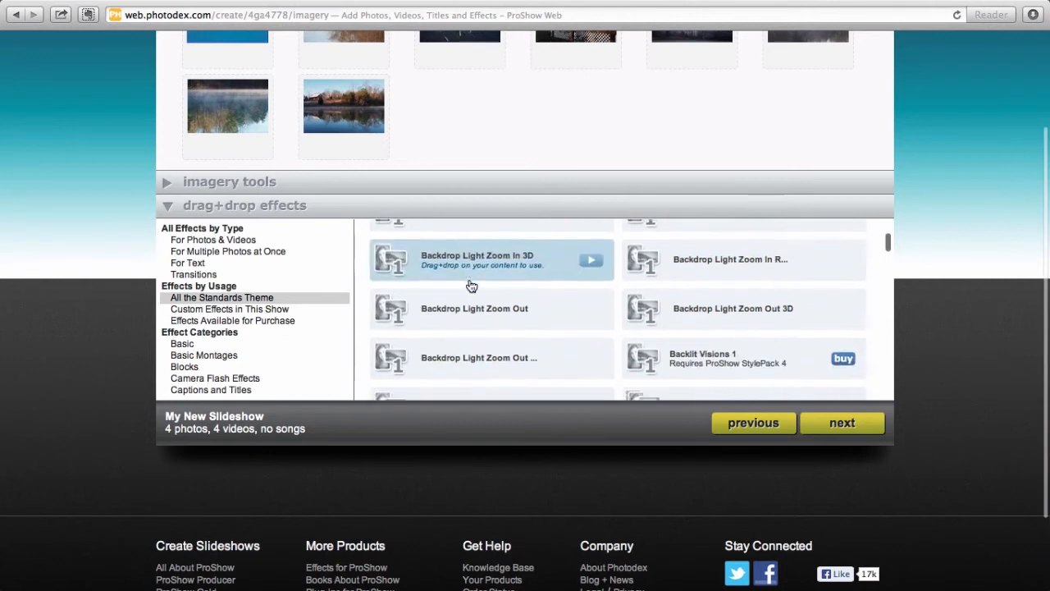
{"action": "scroll", "coordinate": [470, 284], "scroll_direction": "down", "scroll_amount": 5}
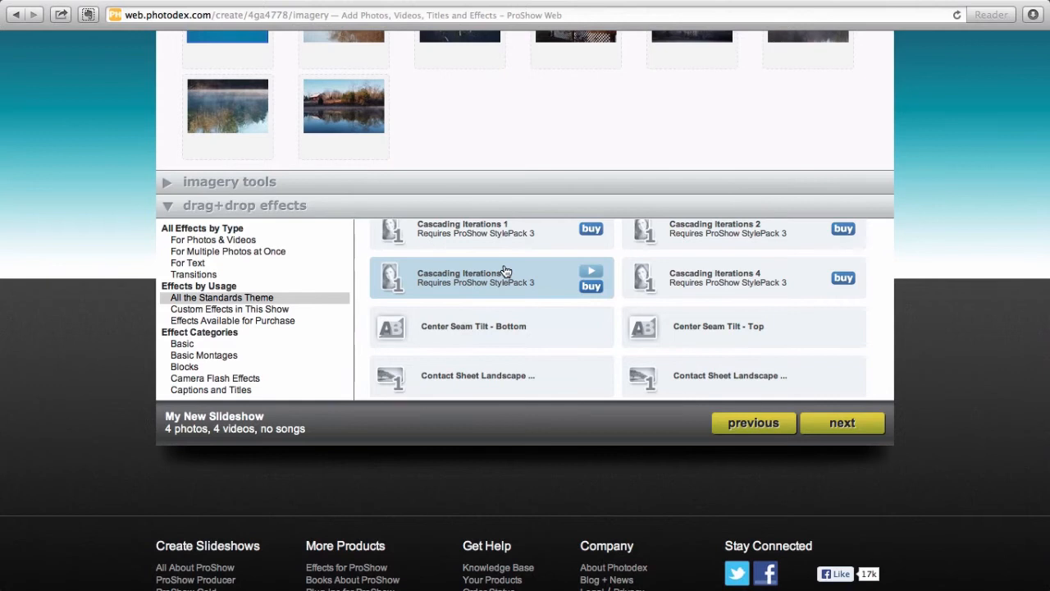
{"action": "scroll", "coordinate": [504, 271], "scroll_direction": "up", "scroll_amount": 3}
{"action": "scroll", "coordinate": [512, 172], "scroll_direction": "up", "scroll_amount": 4}
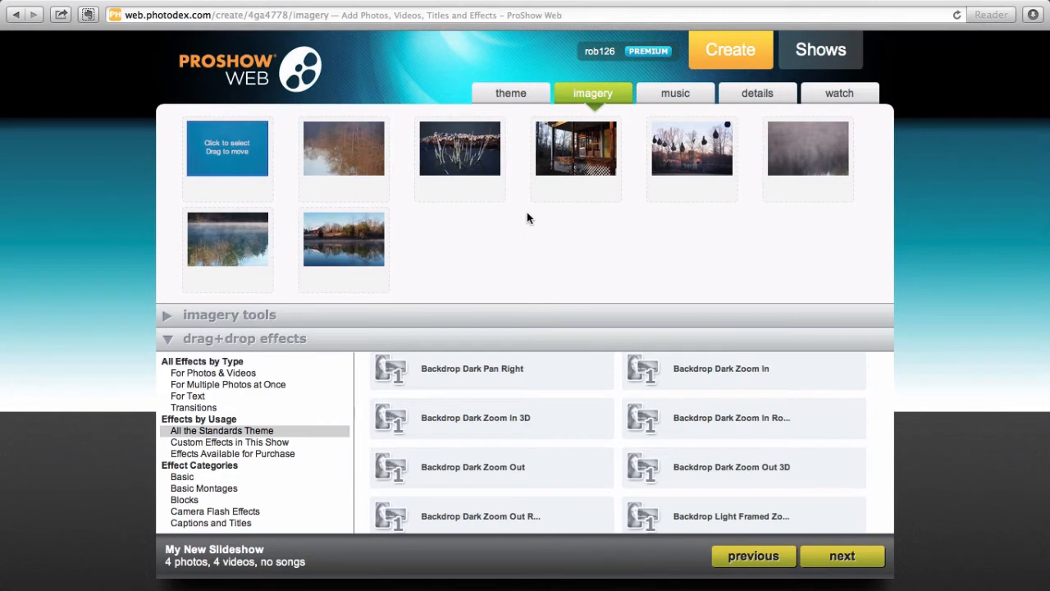
Step: Browse the frequently used songs in the music library and preview the track "Happy Go Lucky"
{"action": "left_click", "coordinate": [673, 95]}
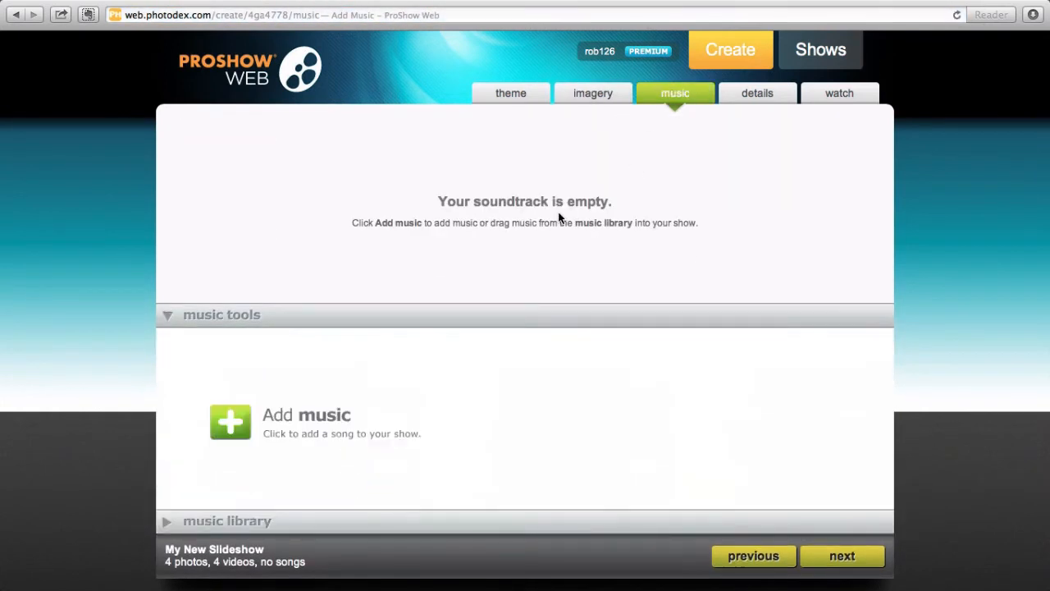
{"action": "scroll", "coordinate": [560, 217], "scroll_direction": "down", "scroll_amount": 4}
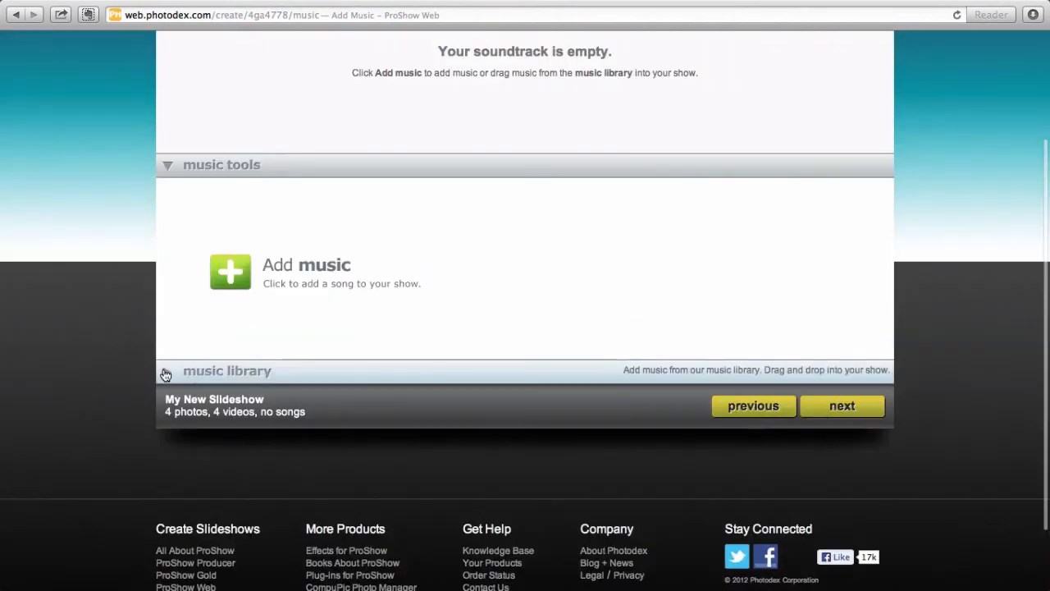
{"action": "left_click", "coordinate": [167, 370]}
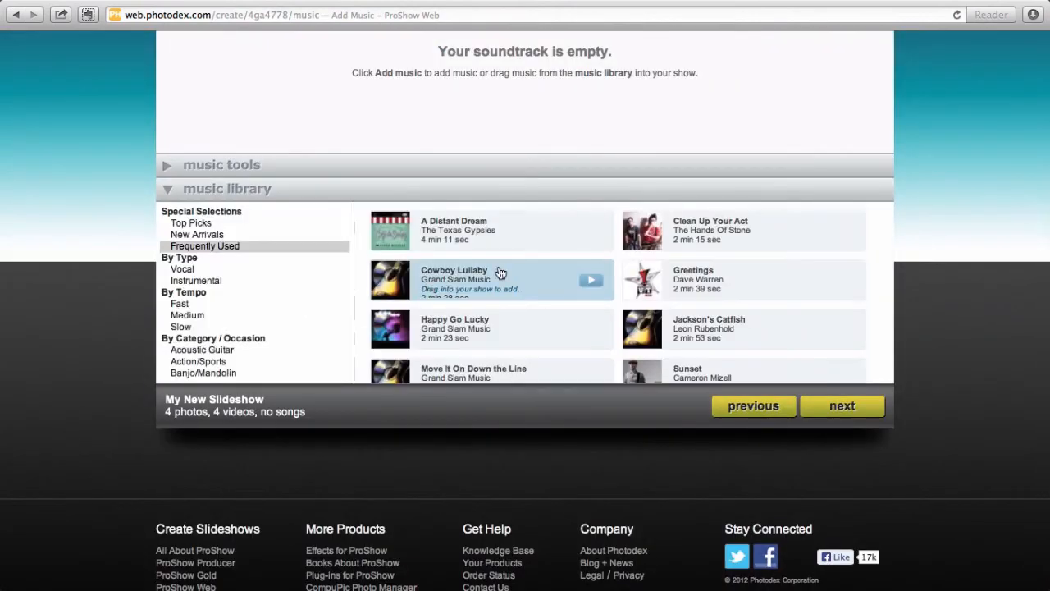
{"action": "scroll", "coordinate": [500, 273], "scroll_direction": "down", "scroll_amount": 1}
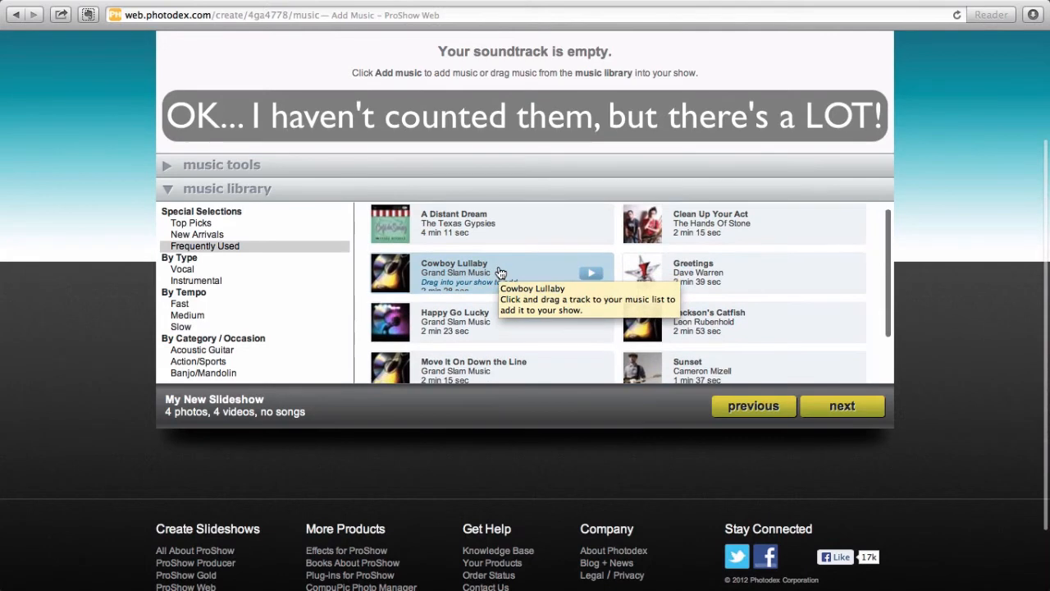
{"action": "scroll", "coordinate": [500, 273], "scroll_direction": "down", "scroll_amount": 2}
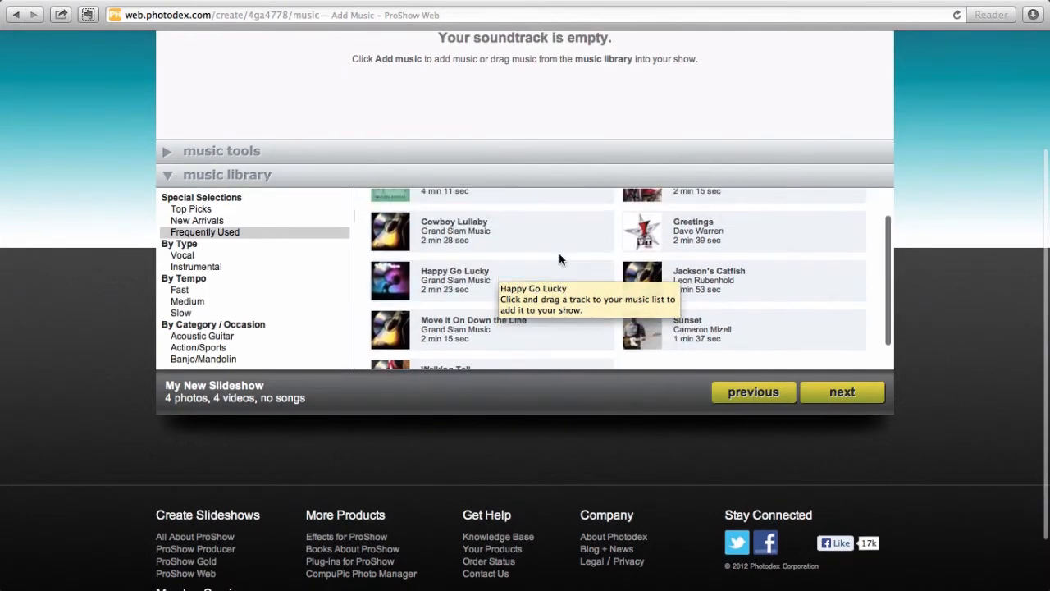
{"action": "mouse_move", "coordinate": [591, 278]}
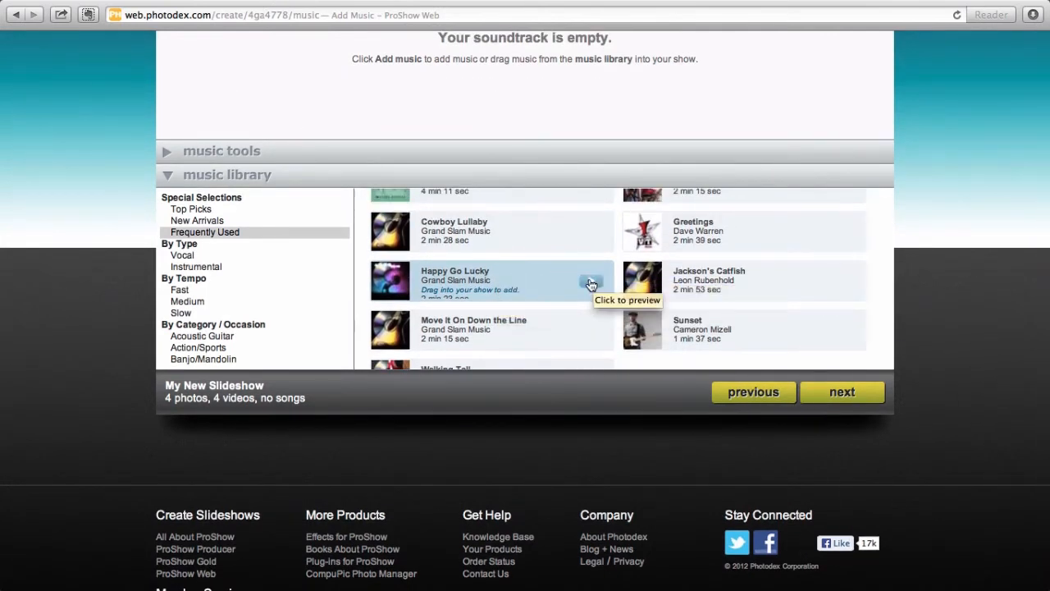
{"action": "left_click", "coordinate": [591, 284]}
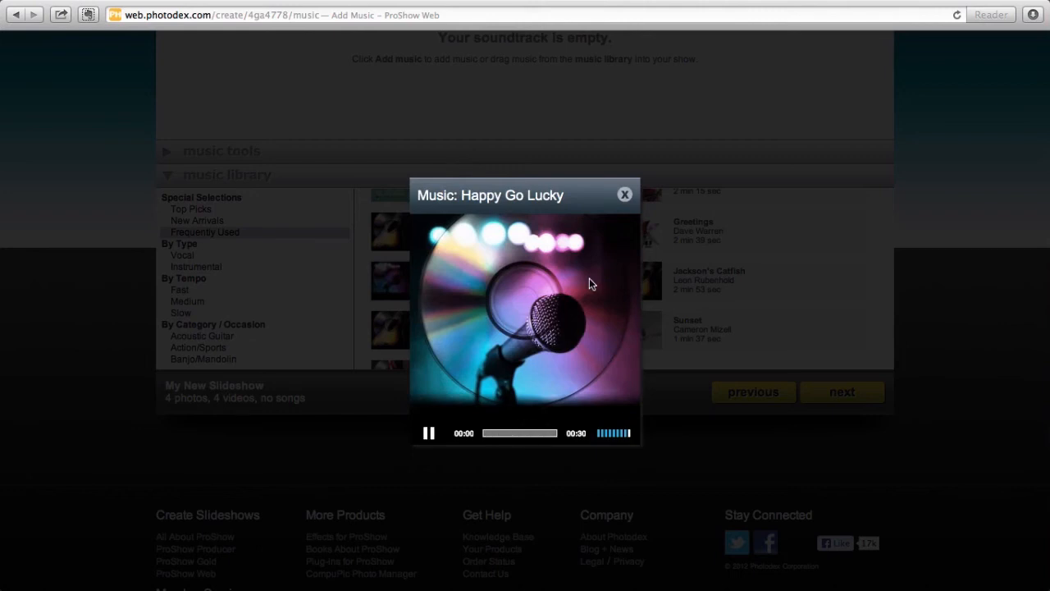
{"action": "left_click", "coordinate": [429, 433]}
{"action": "left_click", "coordinate": [624, 194]}
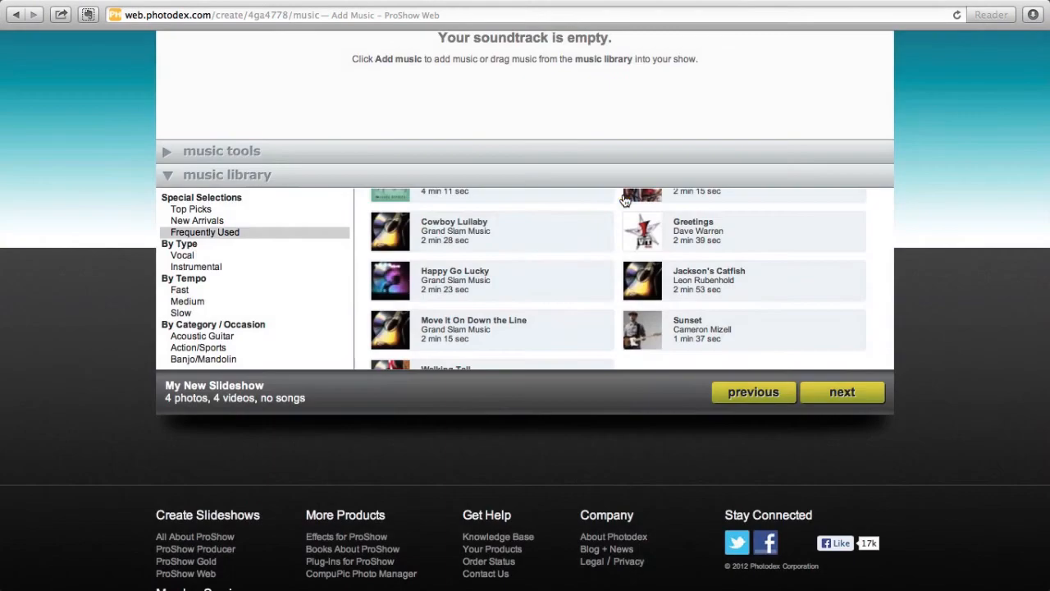
Step: Add the library track "Cowboy Lullaby" to the slideshow's empty soundtrack
{"action": "scroll", "coordinate": [496, 275], "scroll_direction": "up", "scroll_amount": 3}
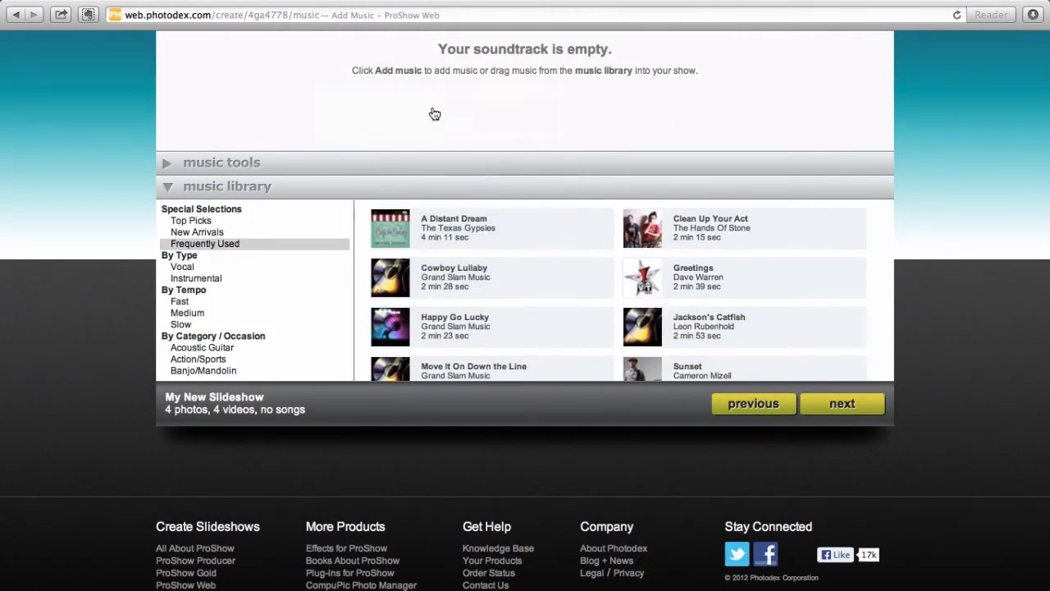
{"action": "left_click_drag", "start_coordinate": [435, 113], "coordinate": [436, 113]}
{"action": "scroll", "coordinate": [497, 96], "scroll_direction": "up", "scroll_amount": 5}
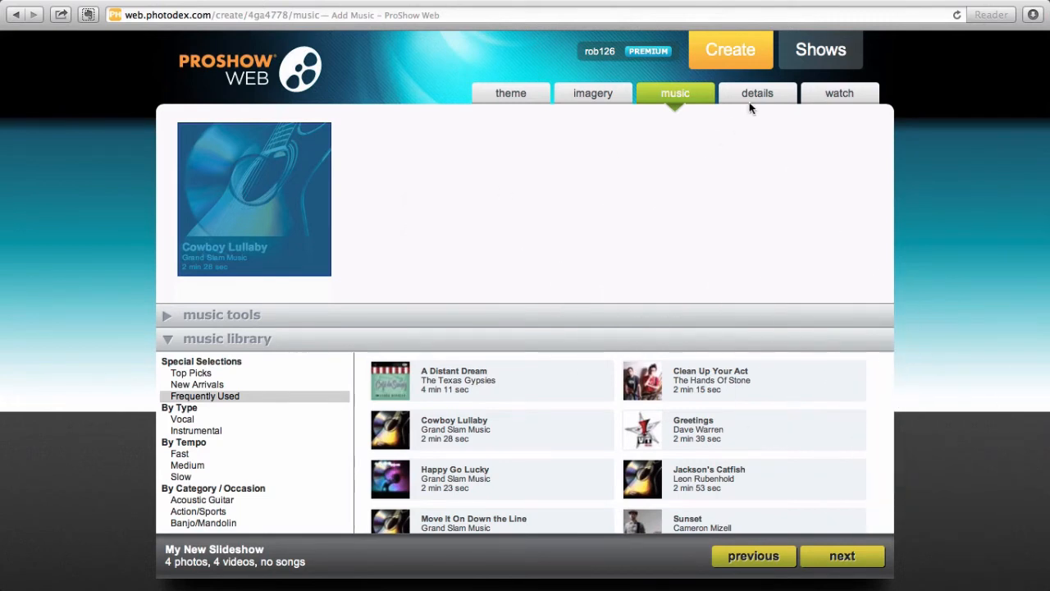
Step: Name the slideshow "toccoa morning 2" and set its mood to Custom, with the energy level moved toward High Energy
{"action": "left_click", "coordinate": [751, 98]}
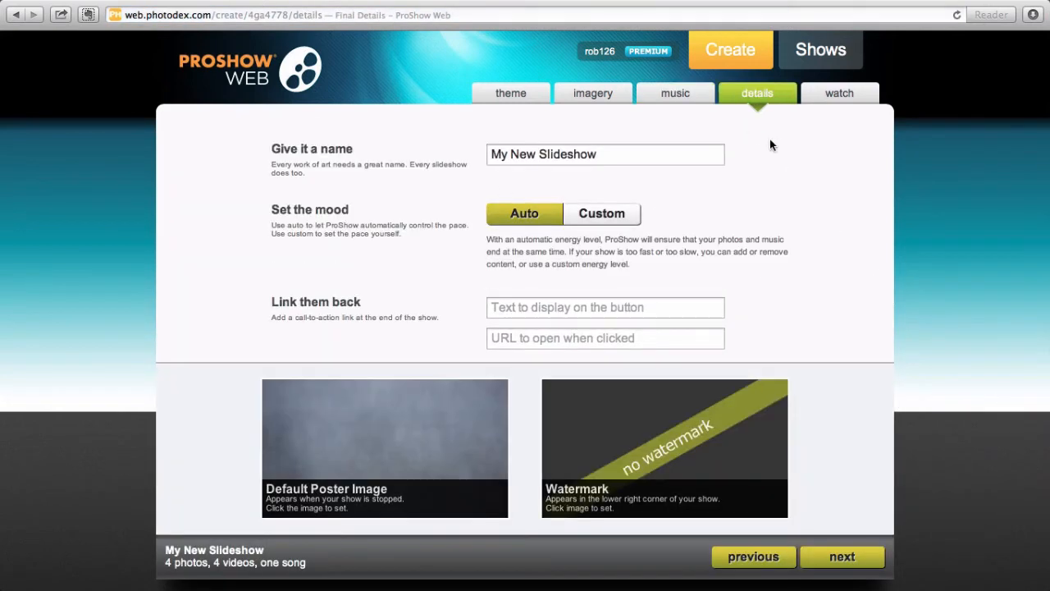
{"action": "left_click", "coordinate": [517, 154]}
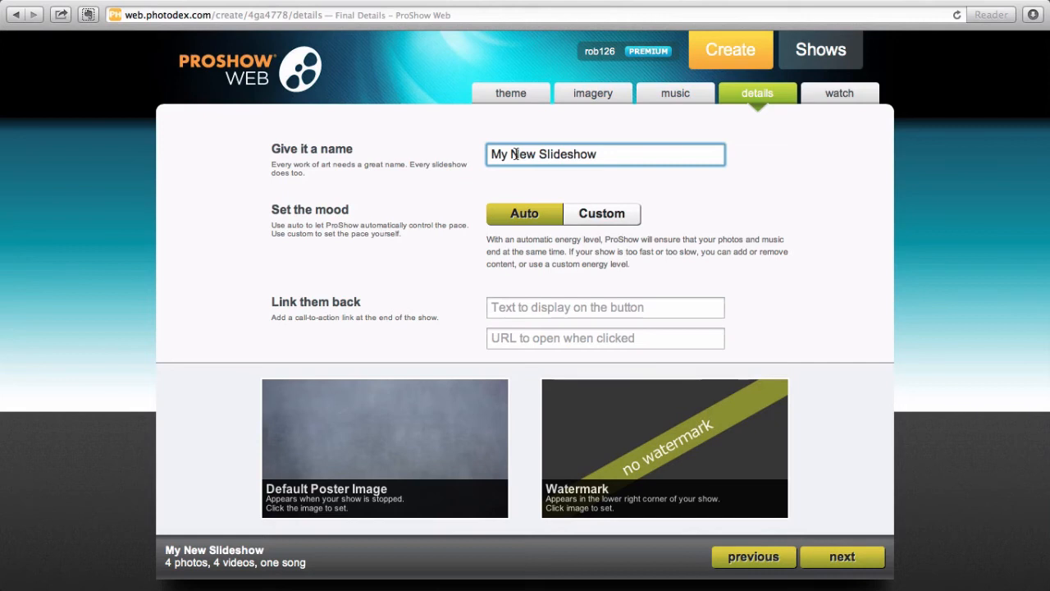
{"action": "triple_click", "coordinate": [515, 154]}
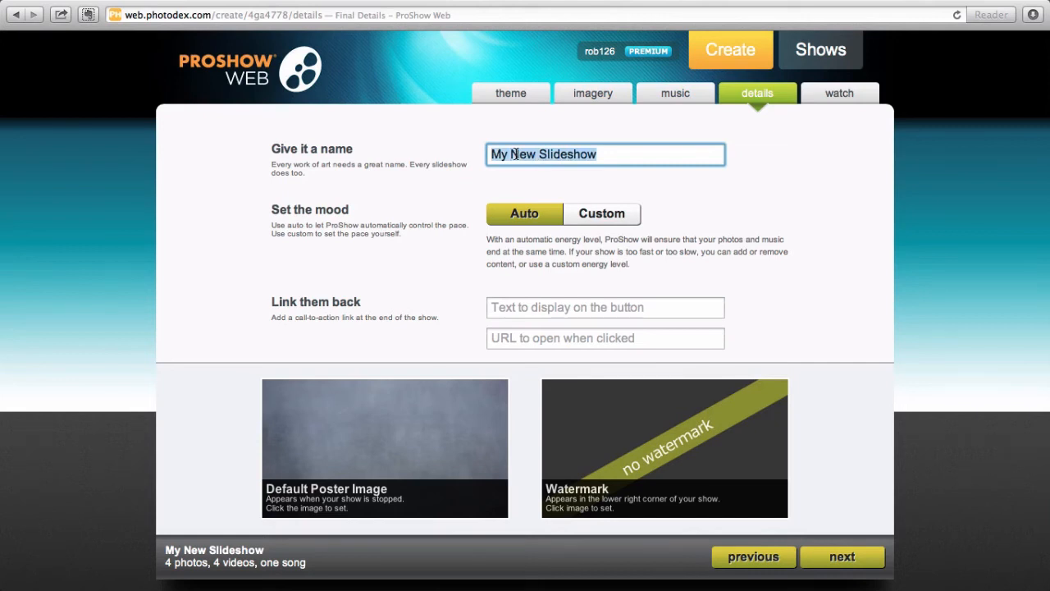
{"action": "type", "text": "toccoa"}
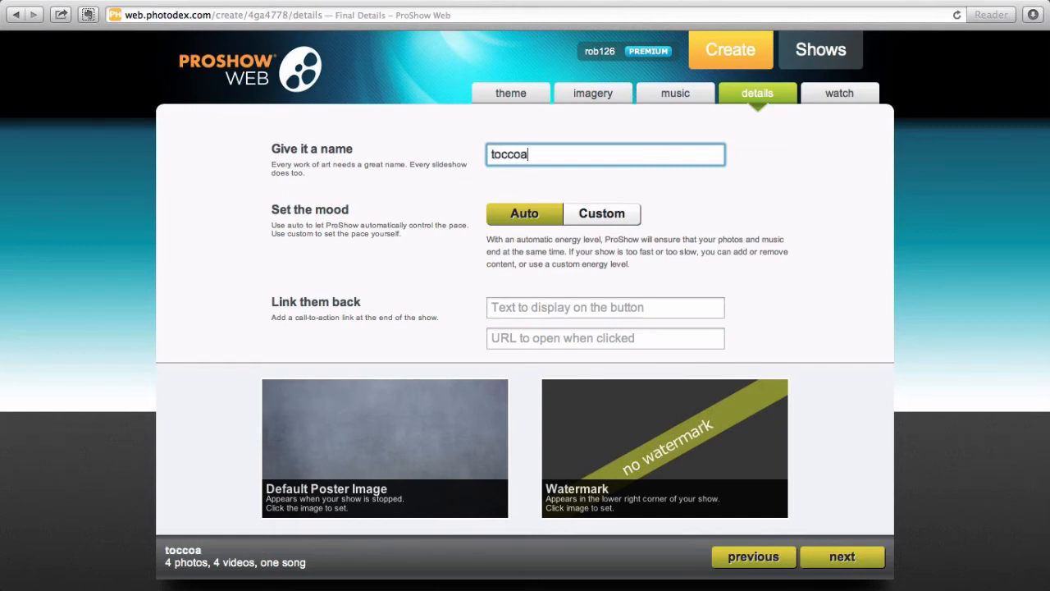
{"action": "type", "text": " morning"}
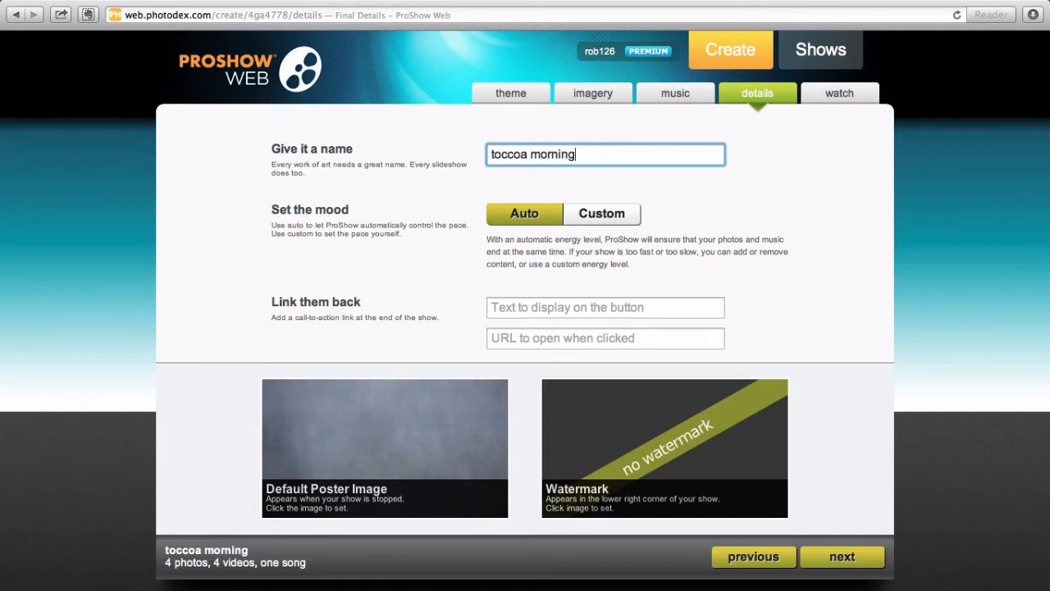
{"action": "type", "text": " 2"}
{"action": "left_click", "coordinate": [599, 217]}
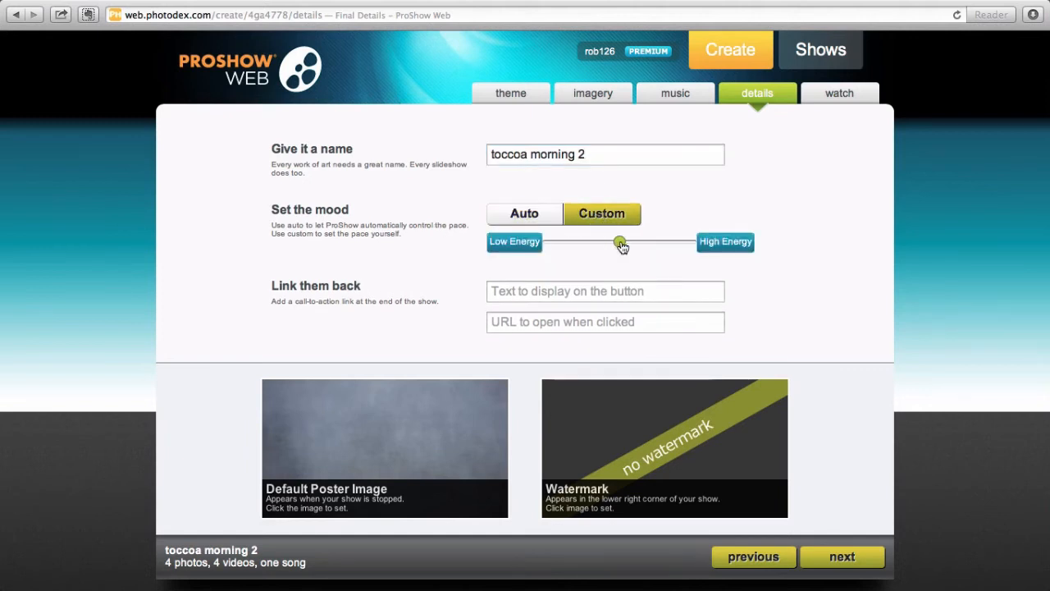
{"action": "left_click_drag", "start_coordinate": [622, 247], "coordinate": [663, 247]}
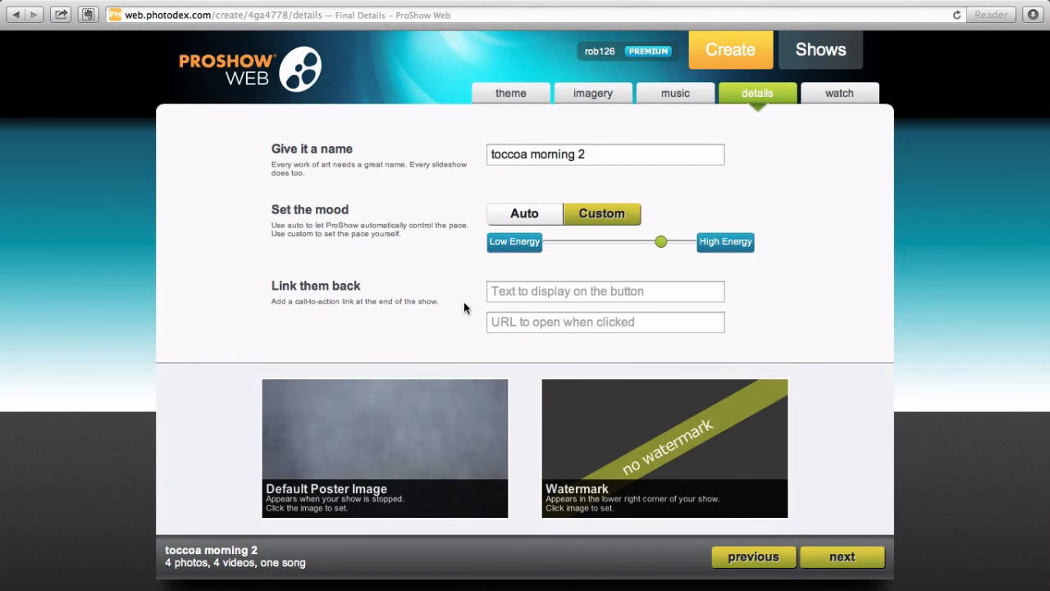
Step: Build the slideshow video so it can be watched
{"action": "left_click", "coordinate": [840, 92]}
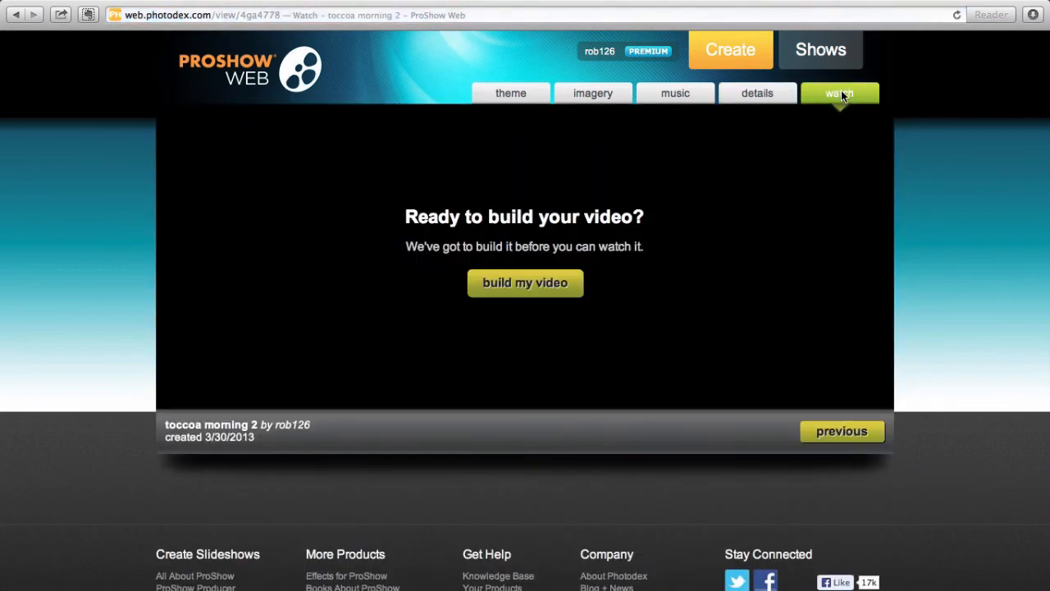
{"action": "left_click", "coordinate": [519, 284]}
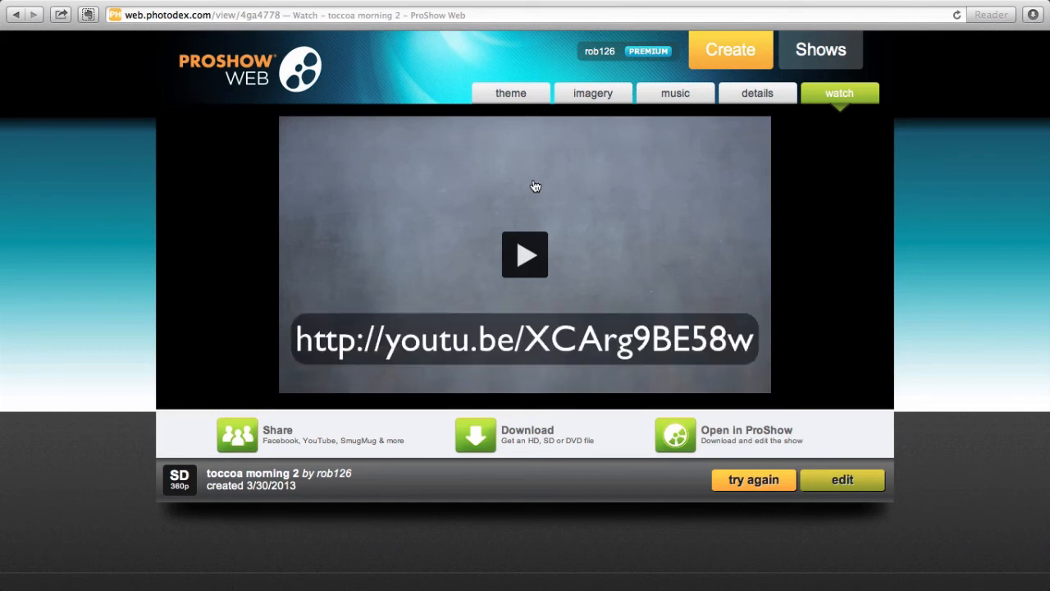
Step: Replace the effect on the third image with "A Photo Border Zoom In 1" from the All the Standards theme
{"action": "left_click", "coordinate": [593, 94]}
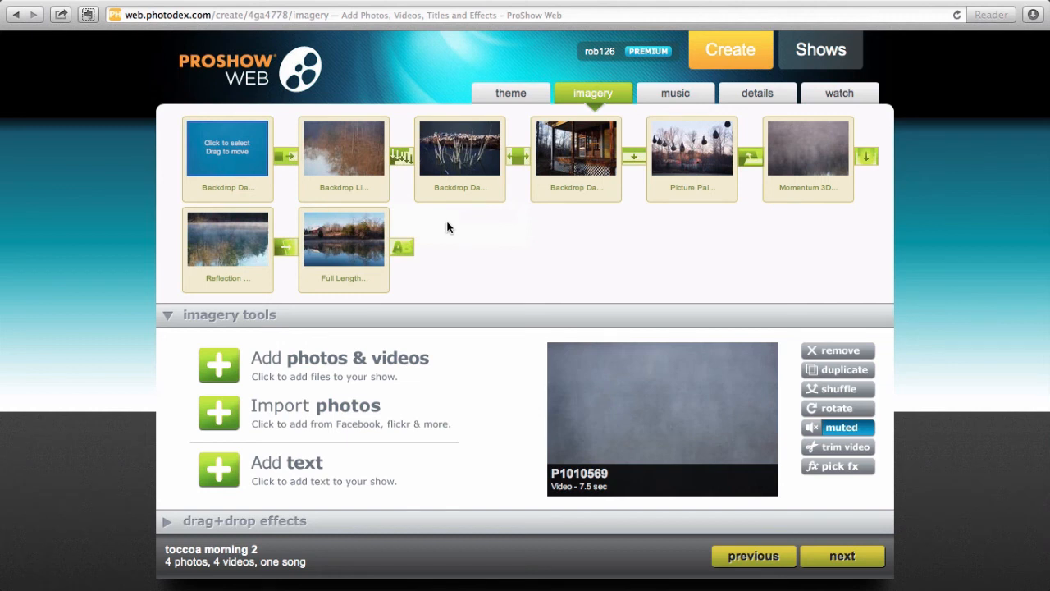
{"action": "scroll", "coordinate": [443, 225], "scroll_direction": "down", "scroll_amount": 2}
{"action": "left_click", "coordinate": [165, 448]}
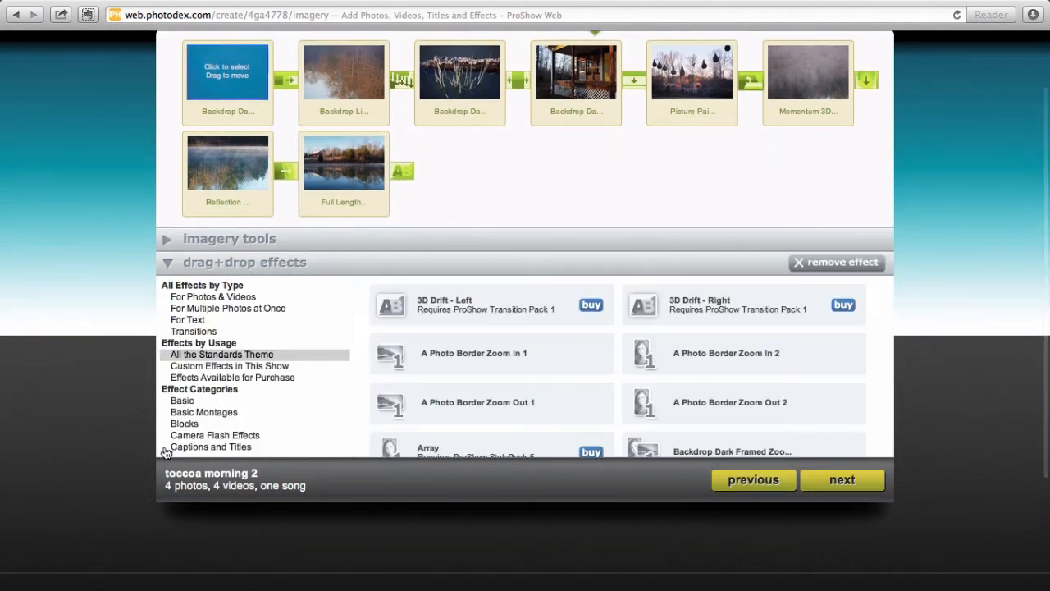
{"action": "left_click_drag", "start_coordinate": [474, 353], "coordinate": [468, 115]}
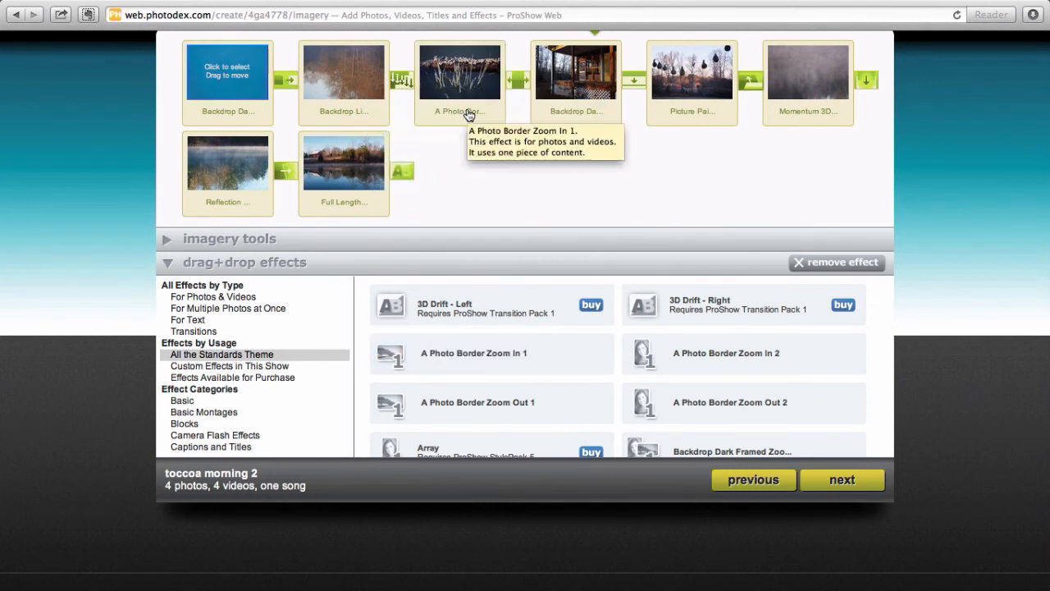